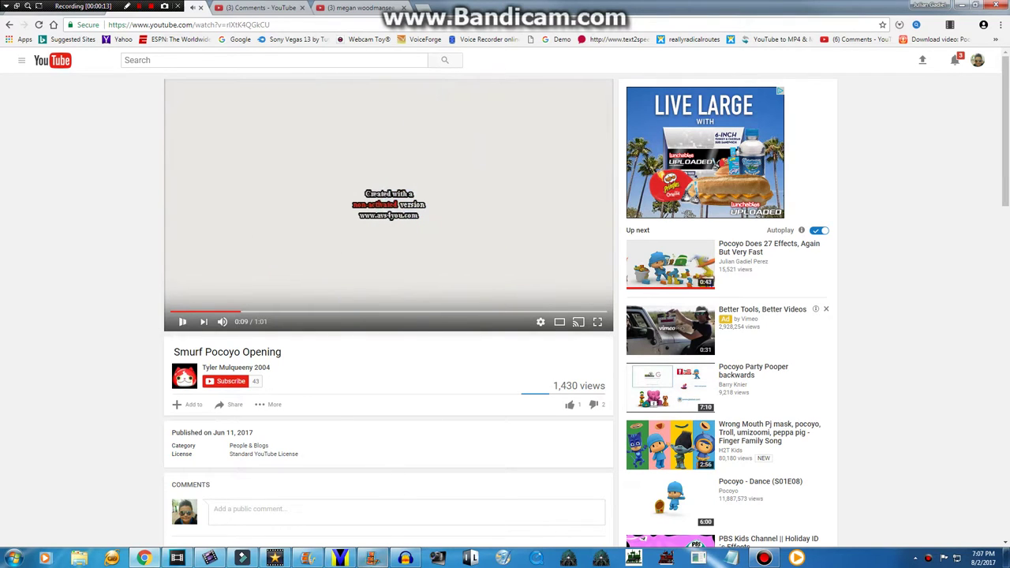
Switch to Audacity, dismiss the welcome message and open the Klasky Csupo Robot Logo MP3 from the Downloads folder
left_click(407, 559)
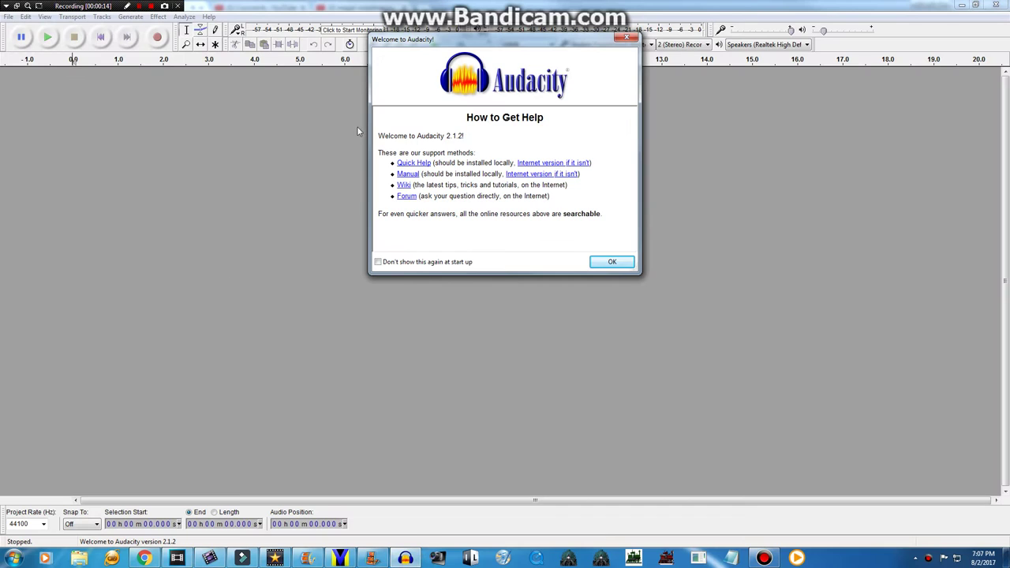
left_click(612, 262)
left_click(8, 17)
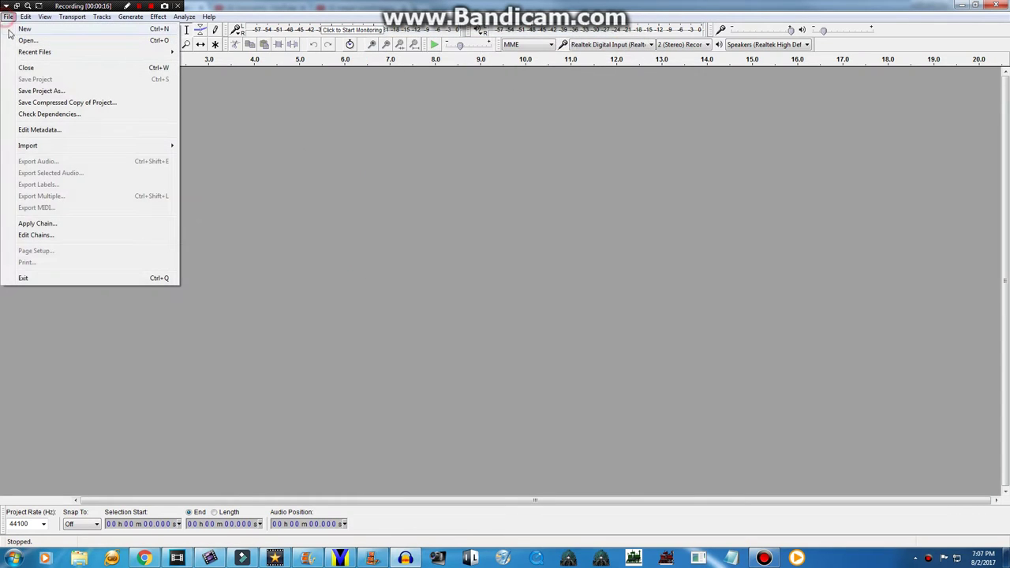
left_click(21, 41)
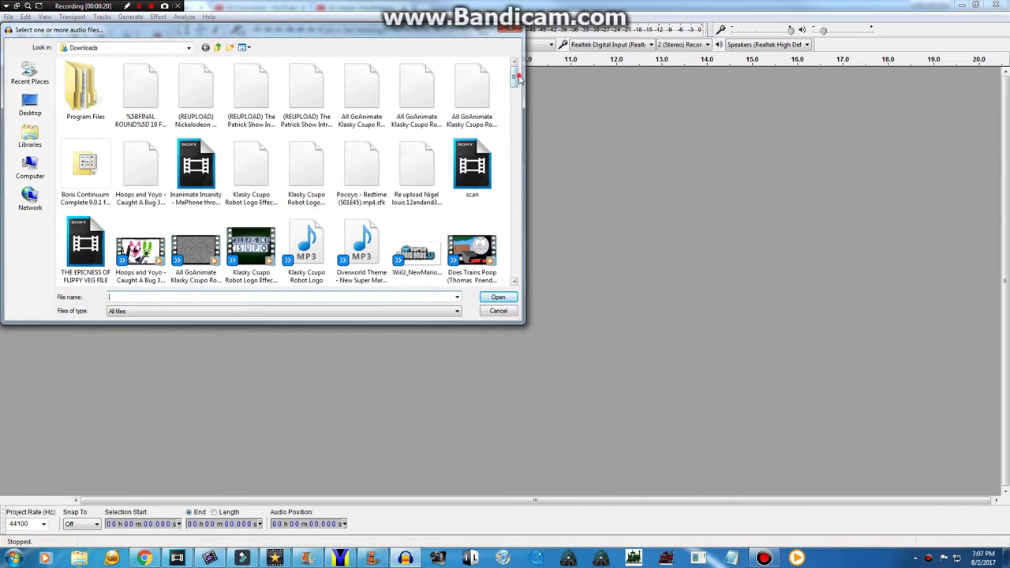
double_click(307, 245)
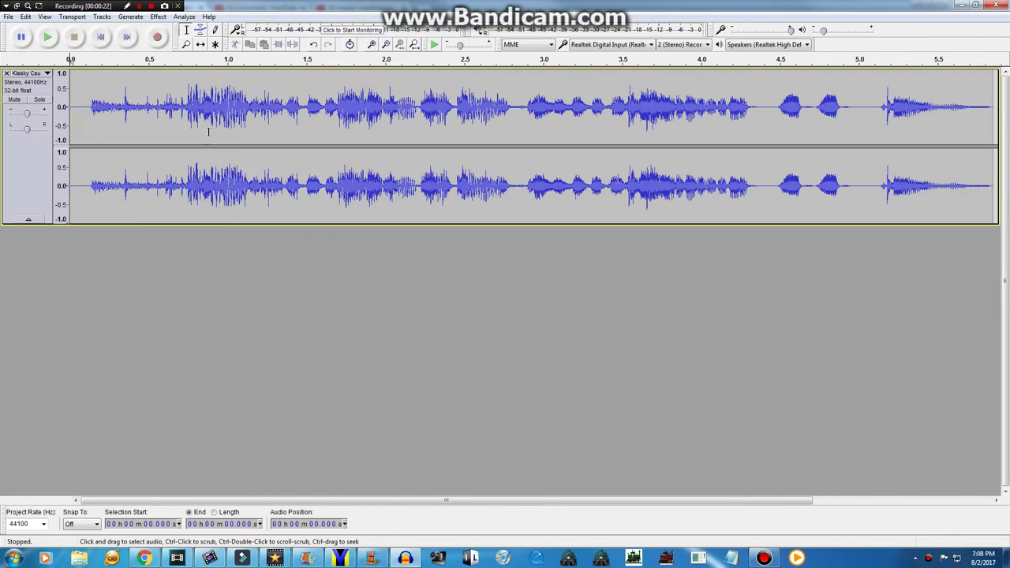
Add the Klasky Csupo Robot Logo MP3 from the Downloads folder again as a second track, and close the folder window
left_click(79, 558)
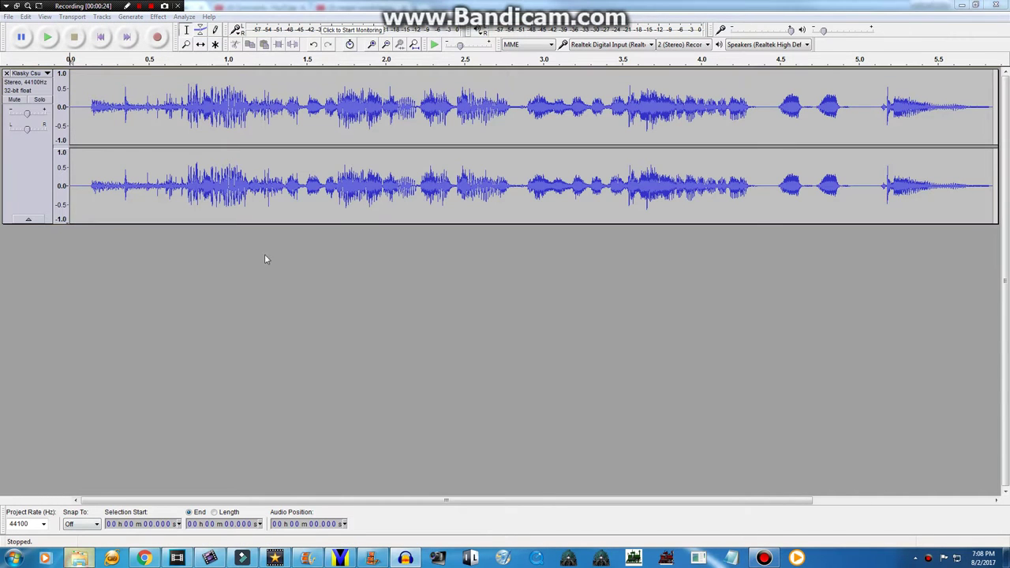
left_click(313, 179)
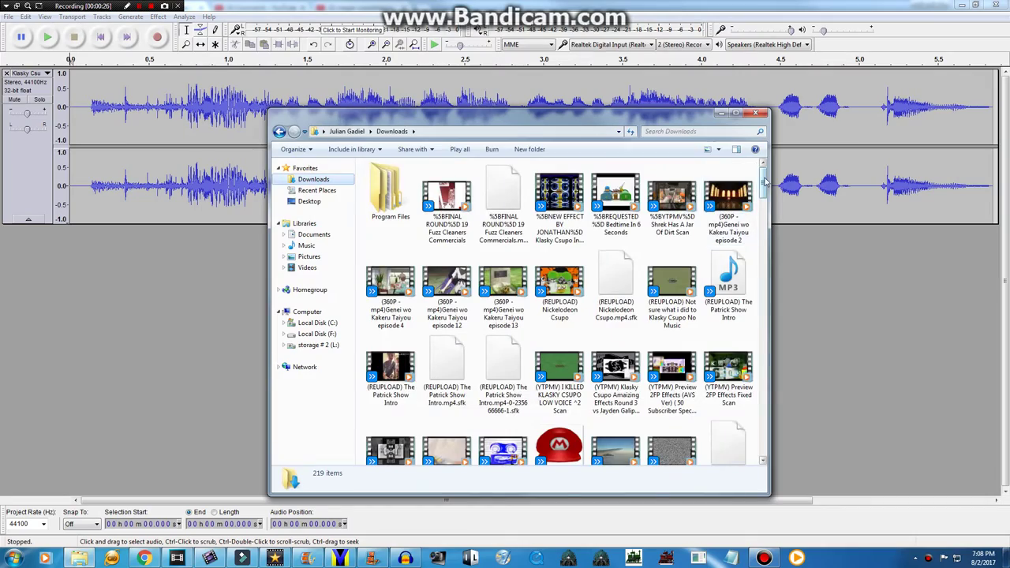
left_click_drag(762, 175, 764, 237)
left_click_drag(727, 276, 47, 316)
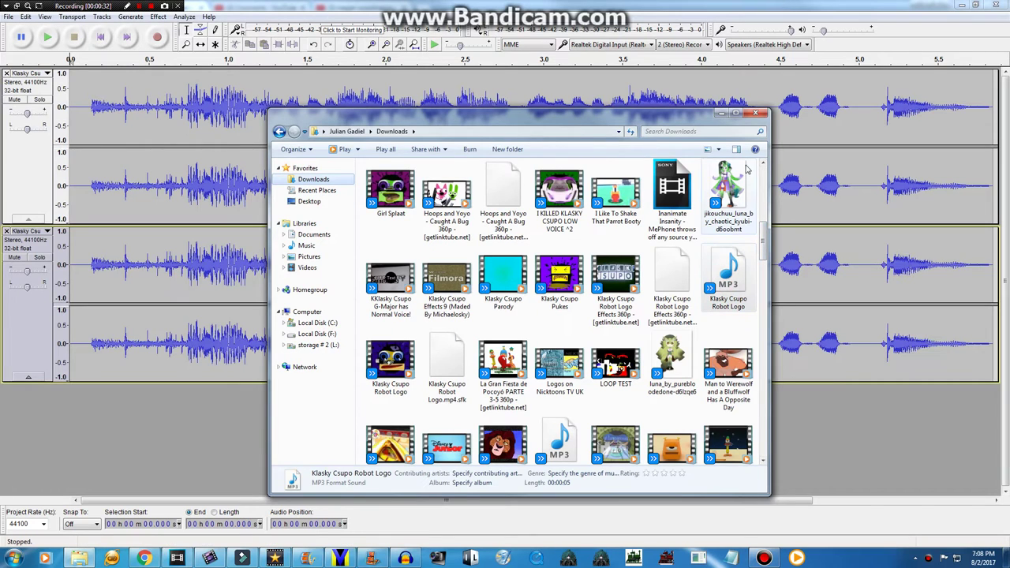
left_click(755, 113)
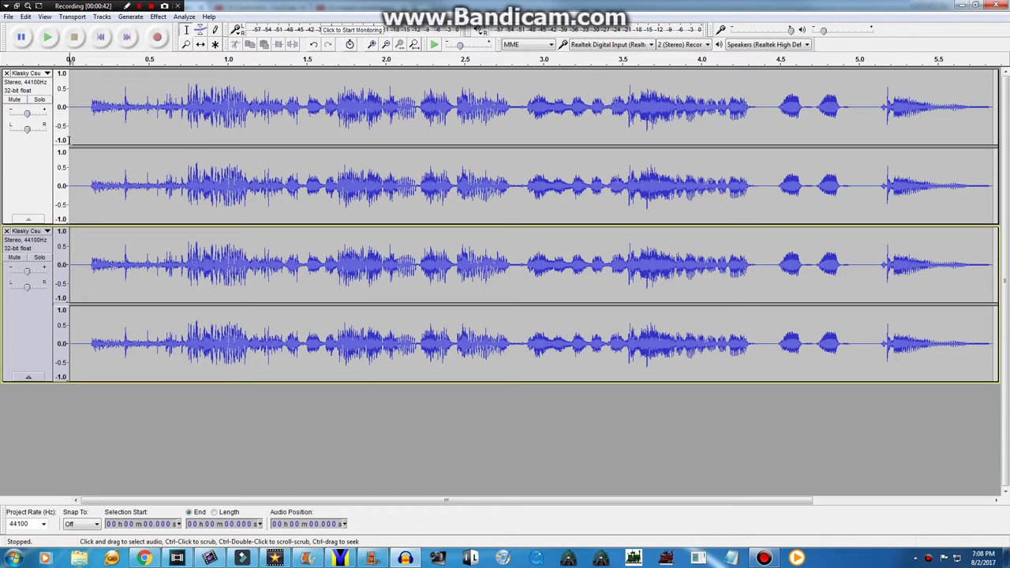
Select the whole first track and apply Change Pitch with -12 semitones
left_click_drag(70, 140, 930, 195)
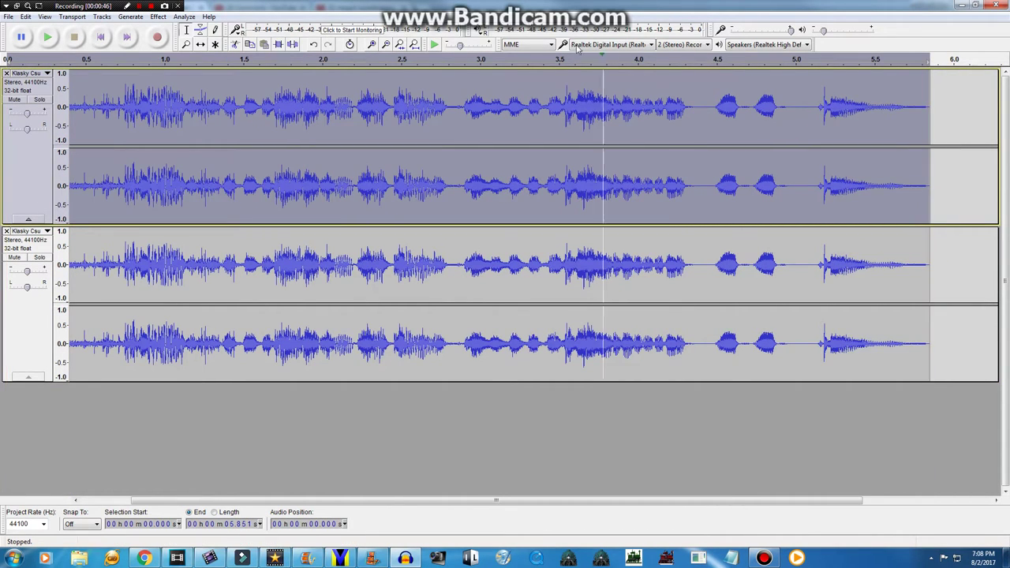
left_click(158, 17)
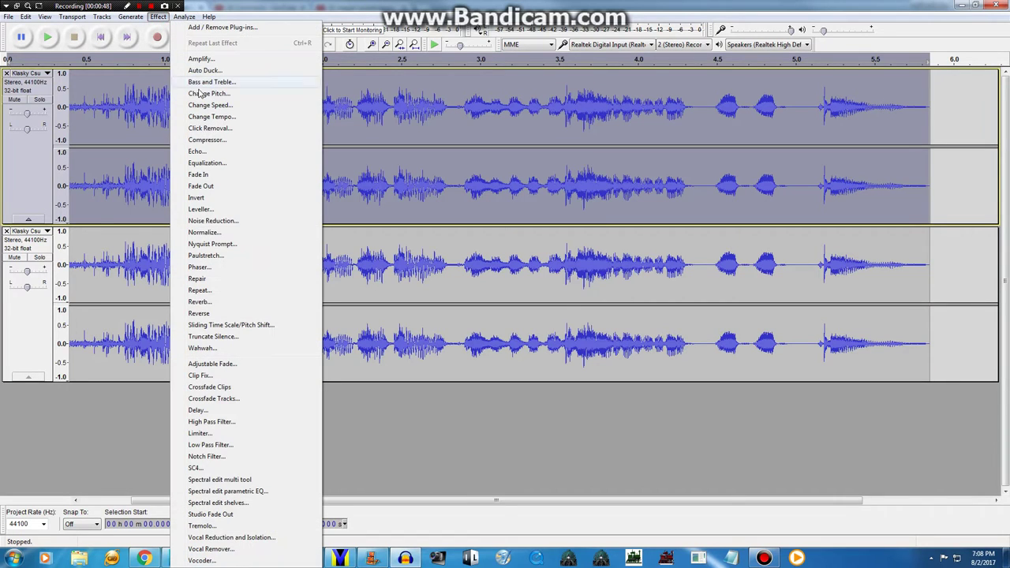
left_click_drag(517, 503, 508, 501)
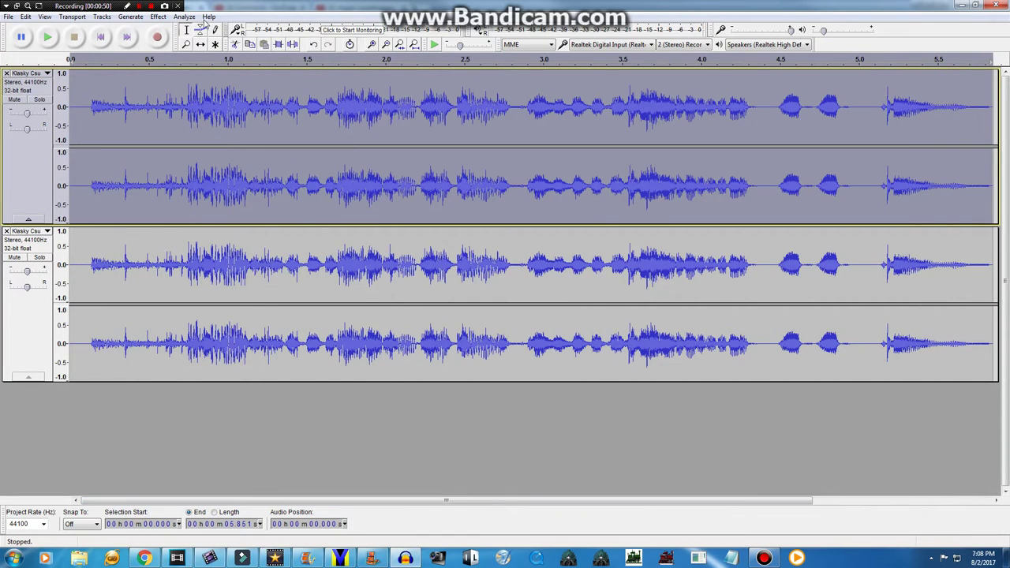
left_click(158, 17)
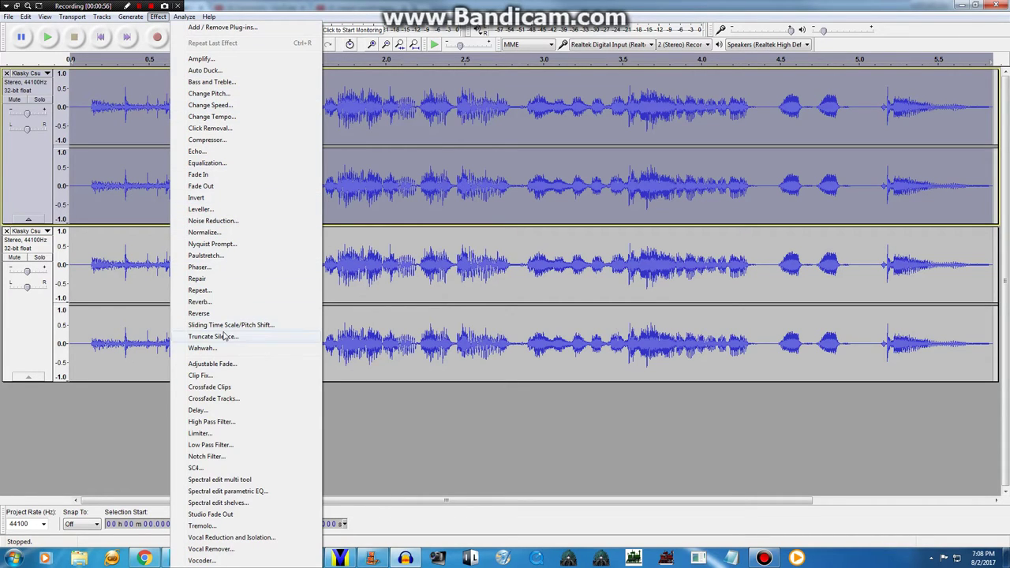
left_click(209, 93)
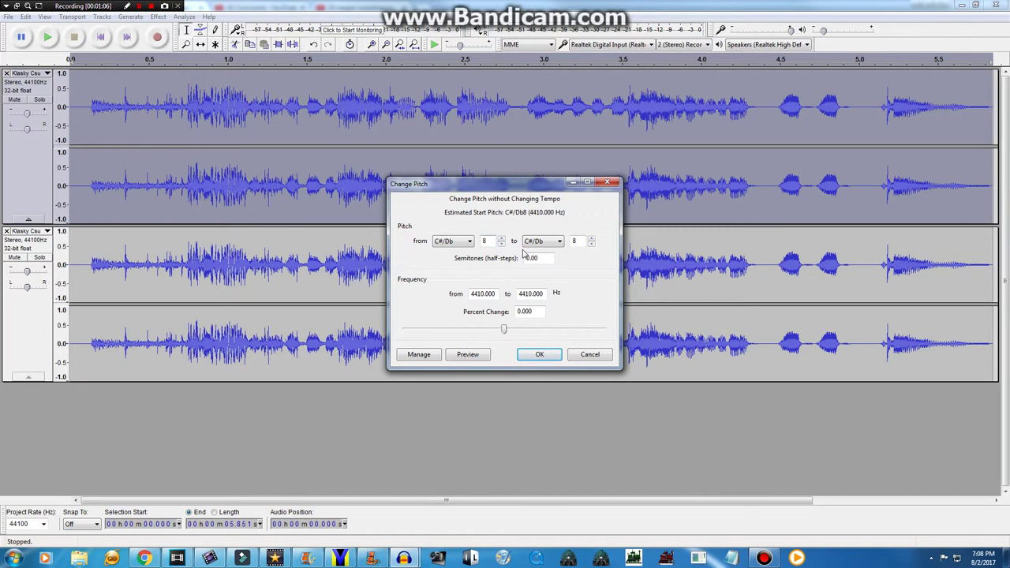
left_click_drag(547, 259, 505, 263)
type("-12")
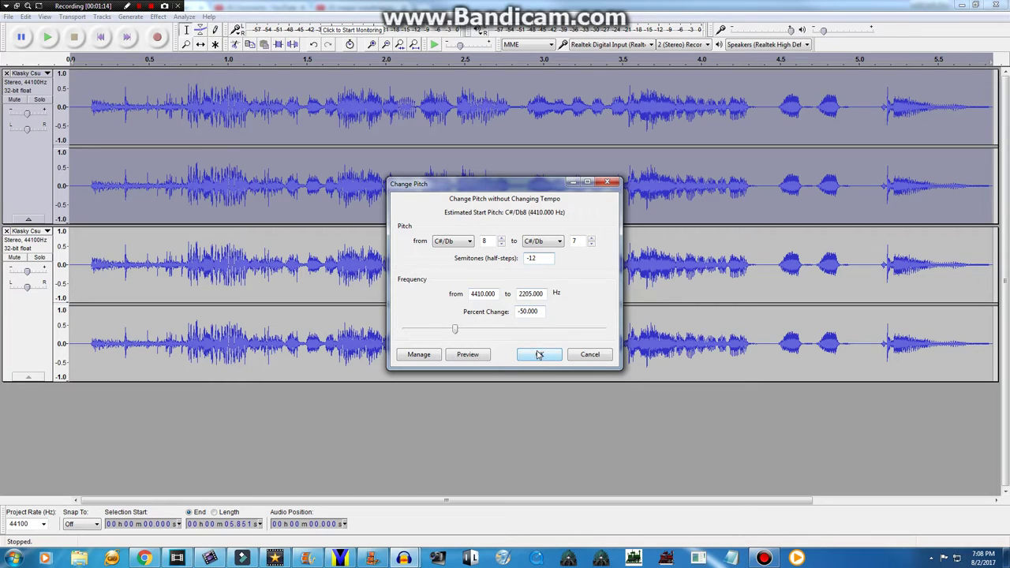
left_click(535, 354)
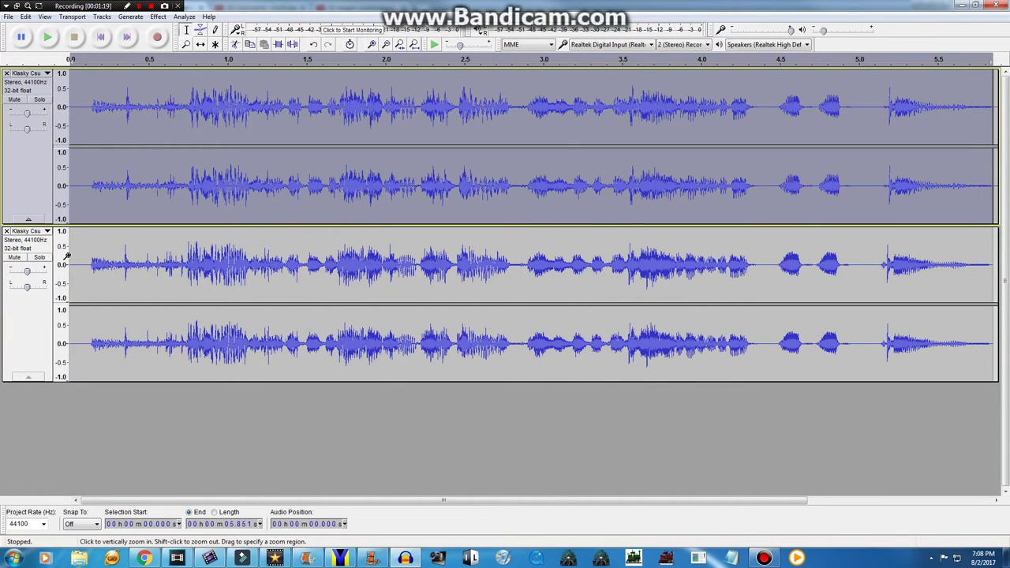
Select the whole second track and apply Change Pitch with 12 semitones
left_click_drag(69, 253, 272, 264)
double_click(370, 295)
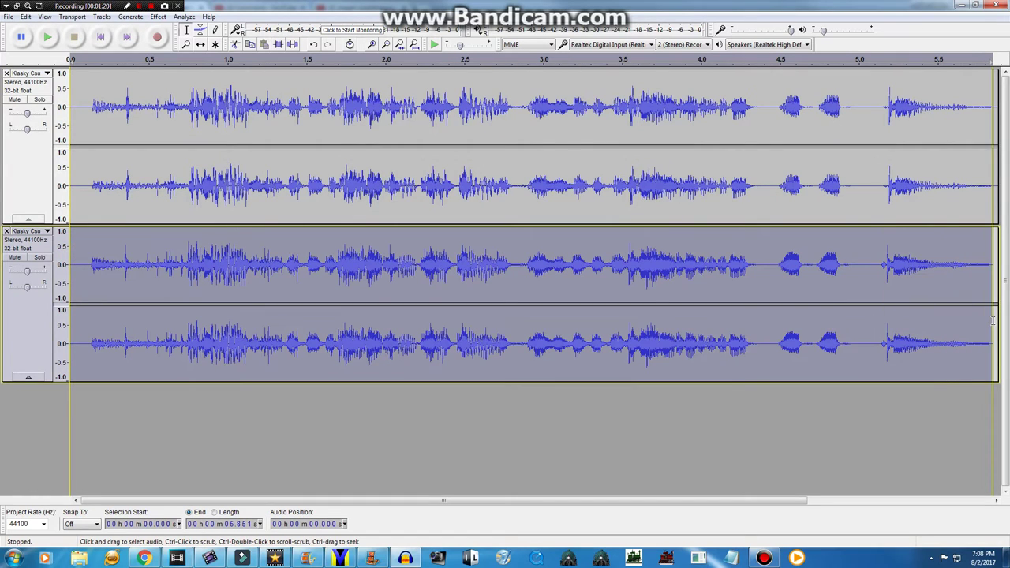
left_click(158, 17)
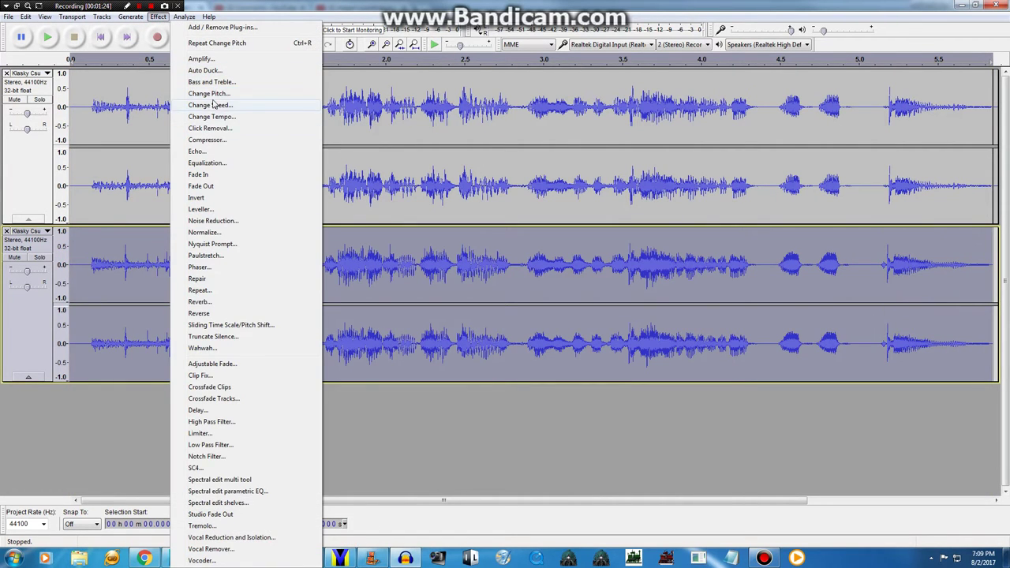
left_click(210, 93)
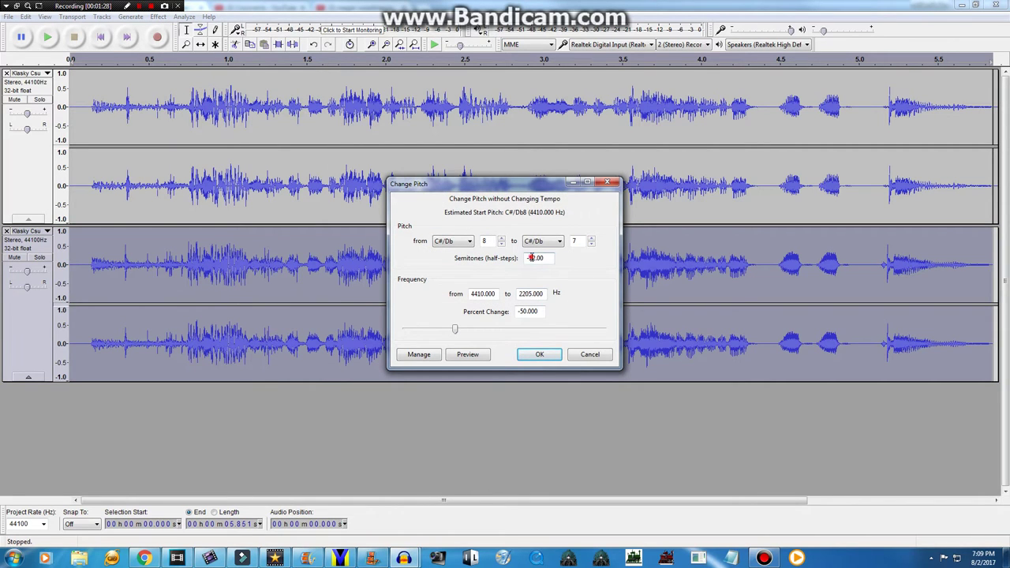
left_click(530, 261)
key("BackSpace")
left_click(538, 355)
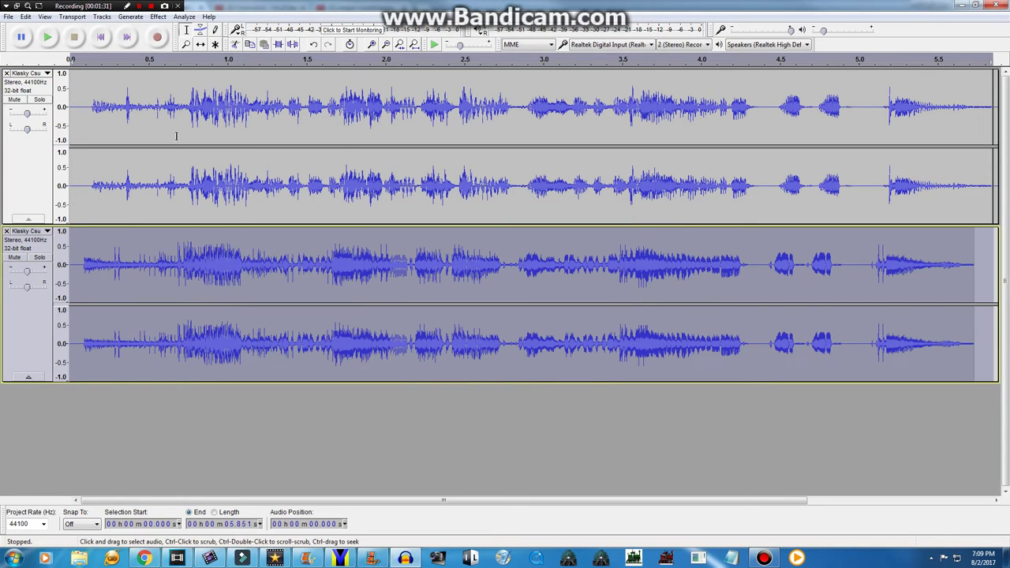
Play both pitch-shifted tracks together to check the mix
left_click(8, 16)
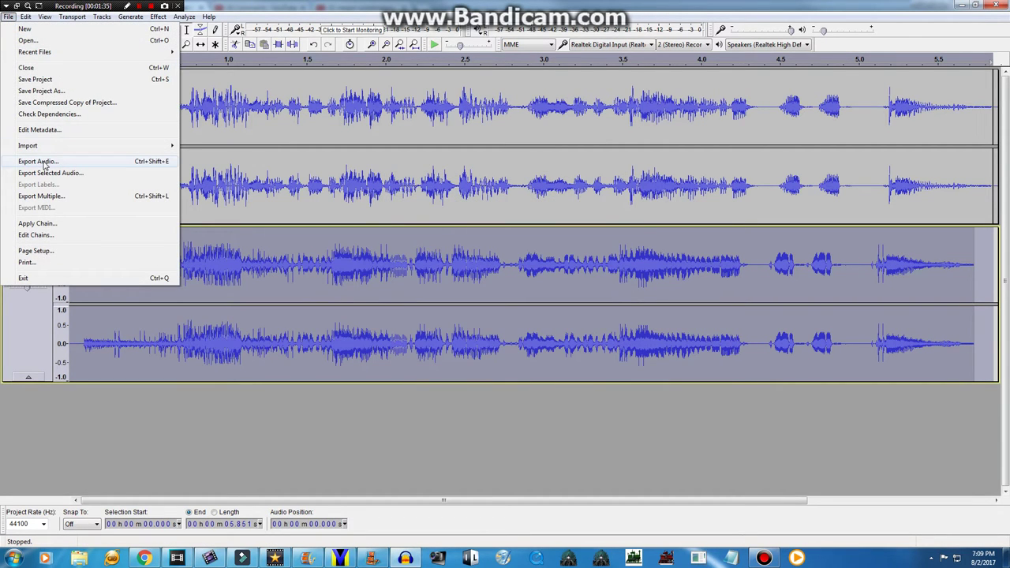
left_click(8, 16)
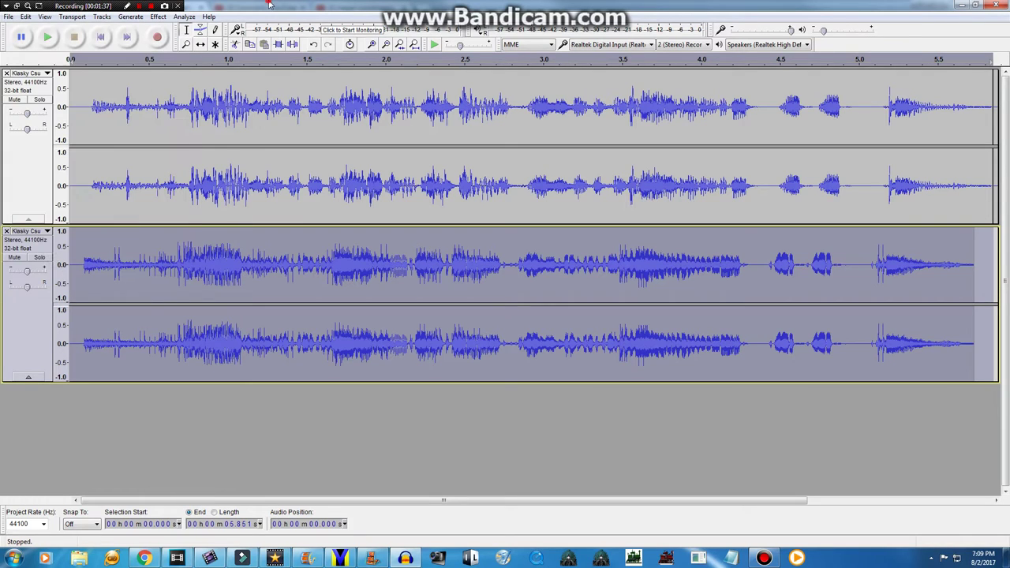
left_click(51, 39)
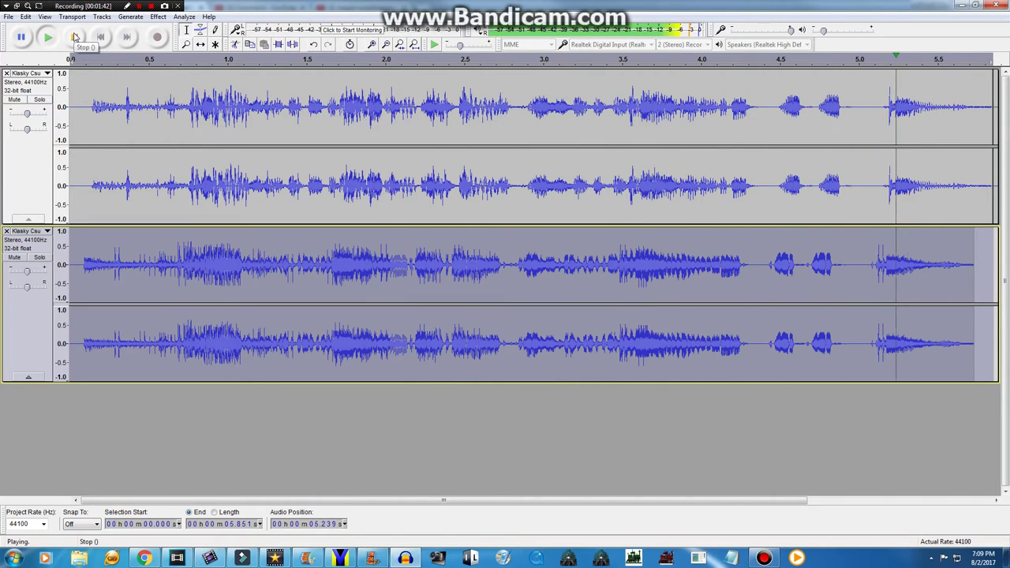
Export the audio as a 16-bit PCM WAV file named Smurf, accepting the mixdown to two stereo channels
left_click(6, 17)
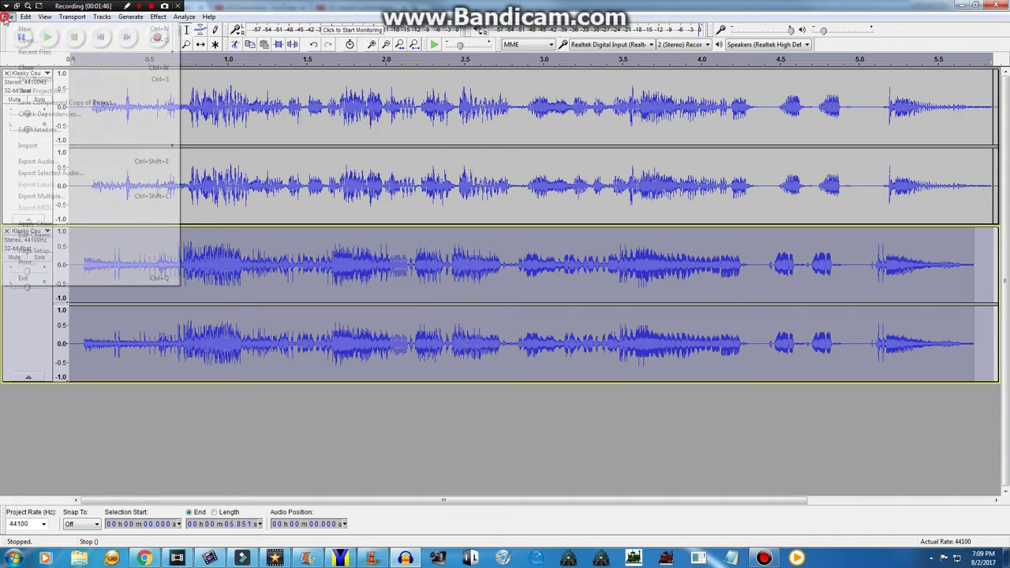
left_click(35, 161)
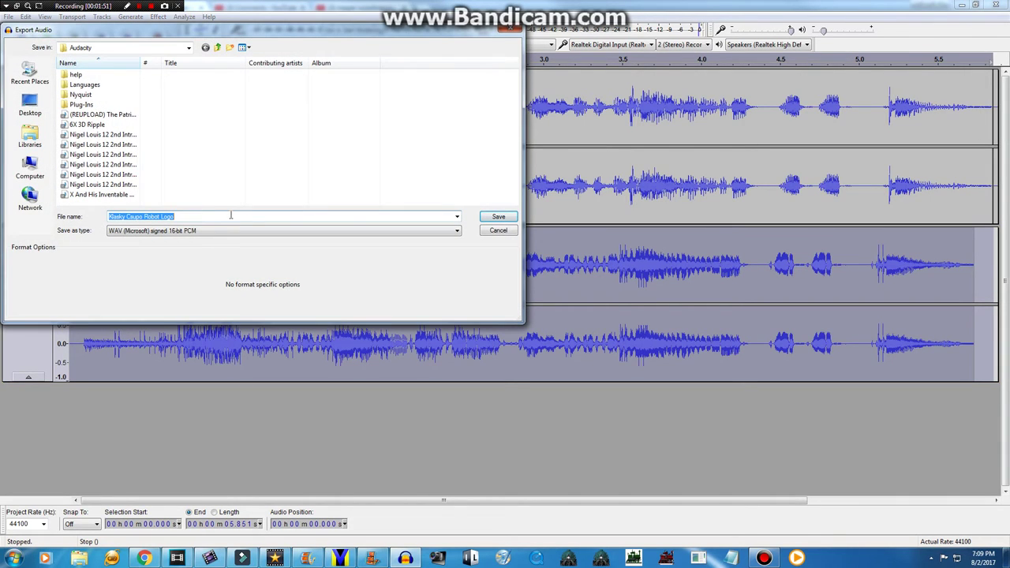
type("Smurf")
left_click(497, 221)
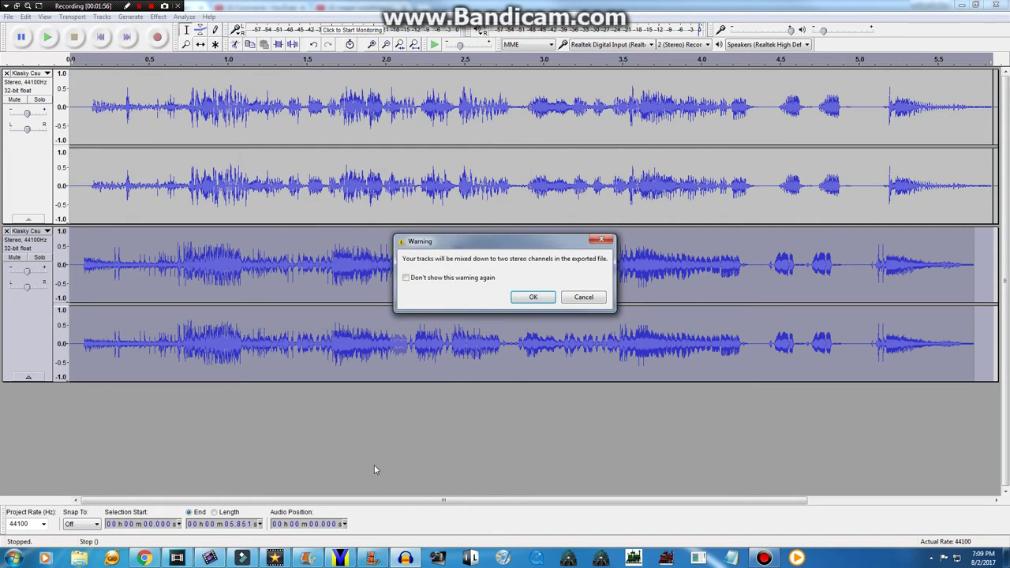
left_click(528, 297)
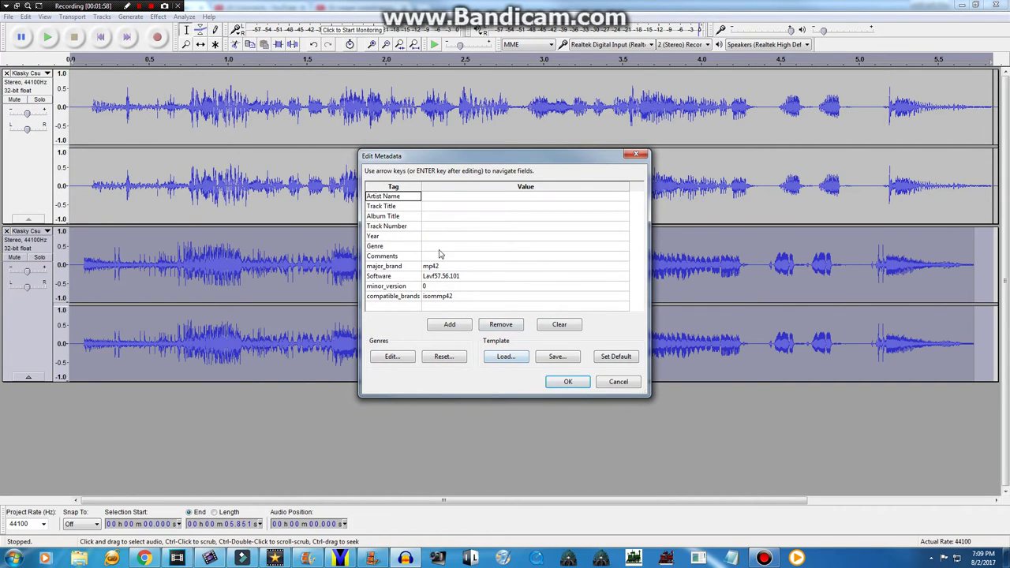
Set the Year metadata tag to 201 and complete the export
left_click(436, 241)
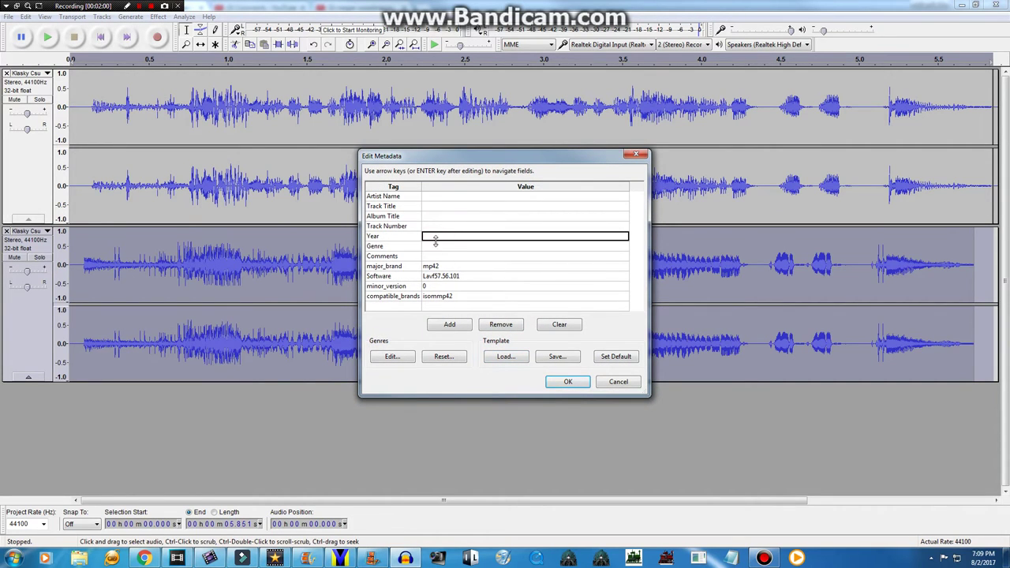
left_click(441, 240)
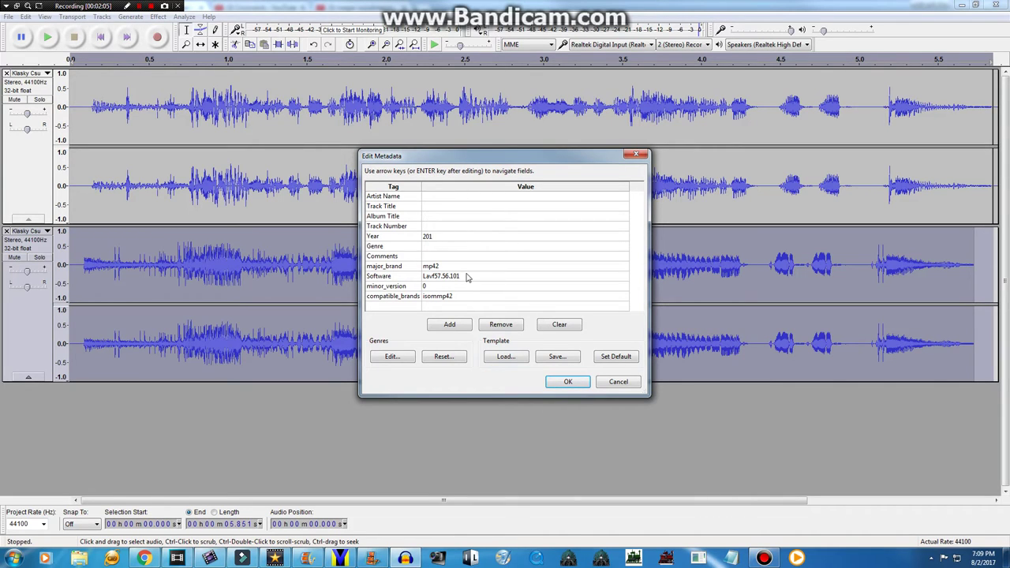
left_click(564, 385)
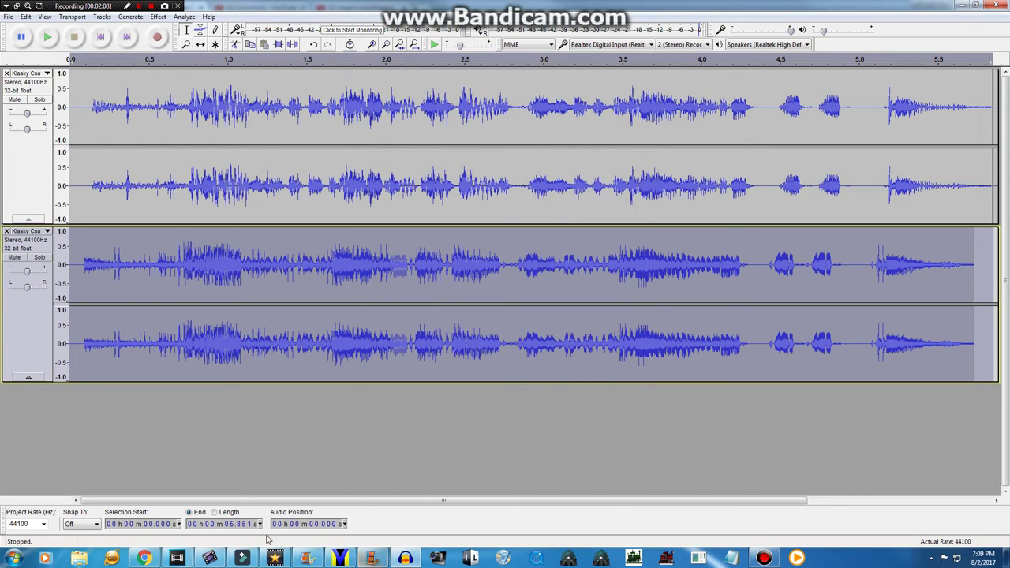
Launch a second AVS Video Editor window, bring it to the front and continue with the non-activated version
left_click(275, 558)
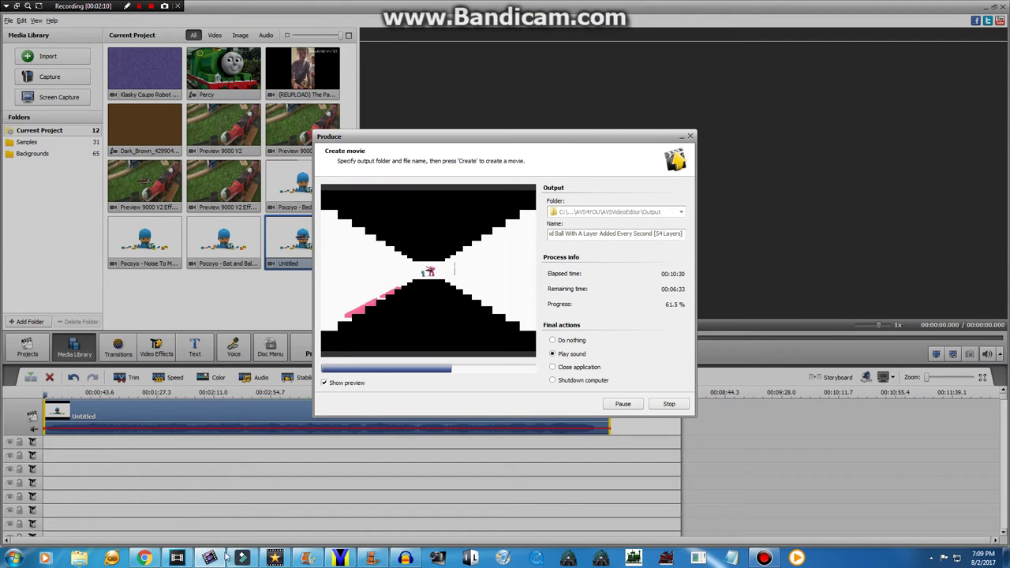
right_click(210, 558)
left_click(194, 506)
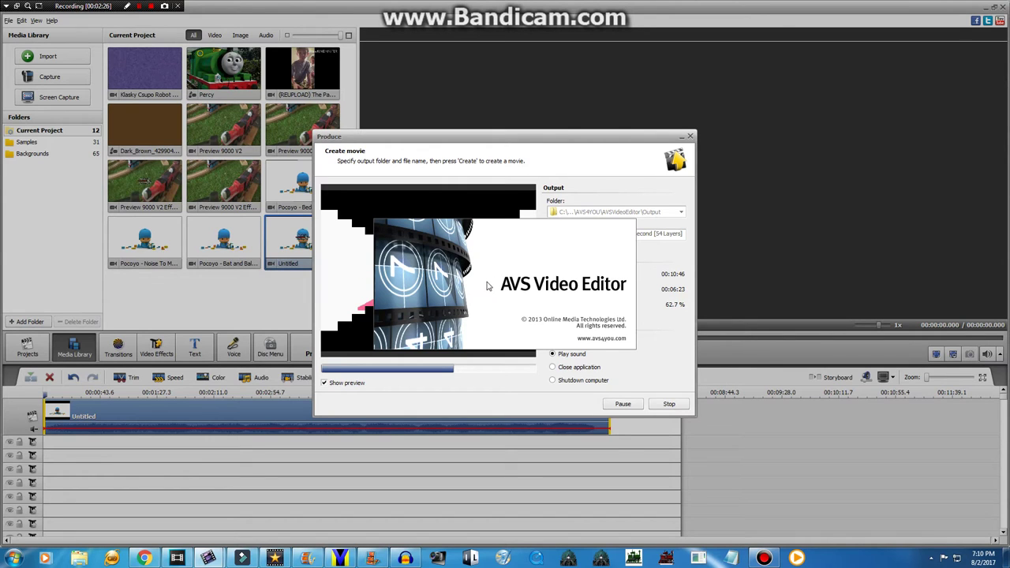
left_click(143, 557)
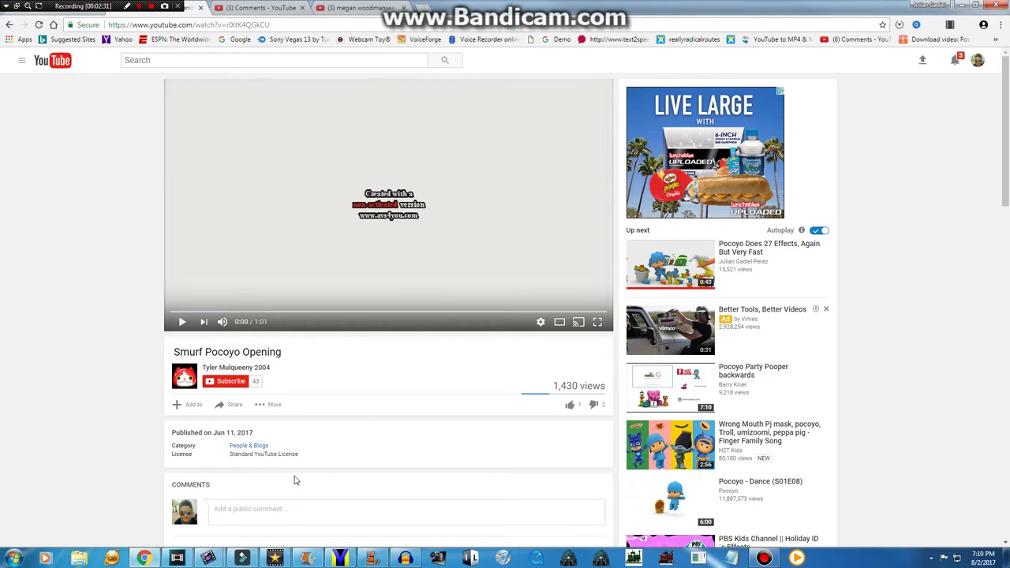
mouse_move(209, 558)
left_click(233, 487)
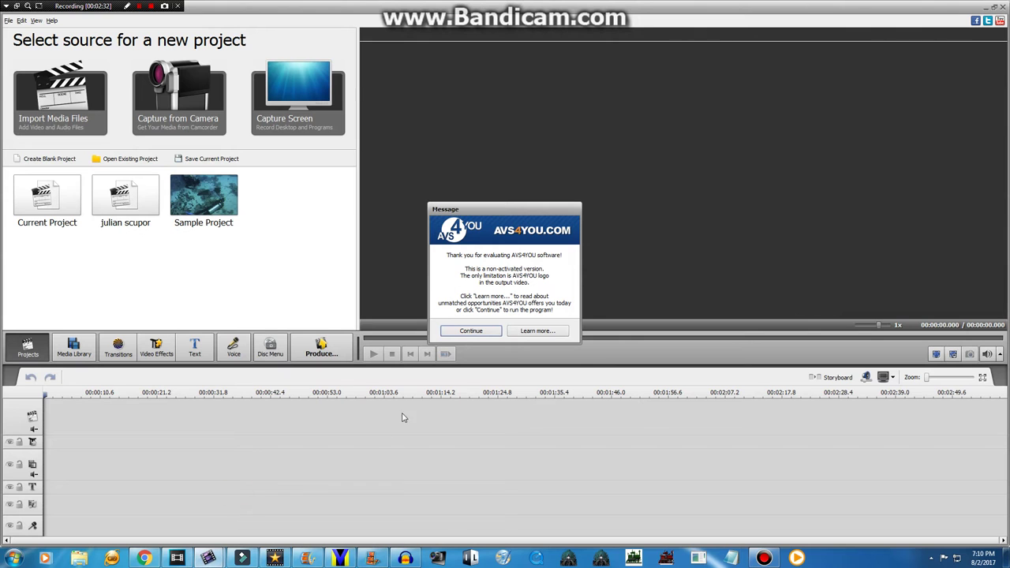
left_click(469, 331)
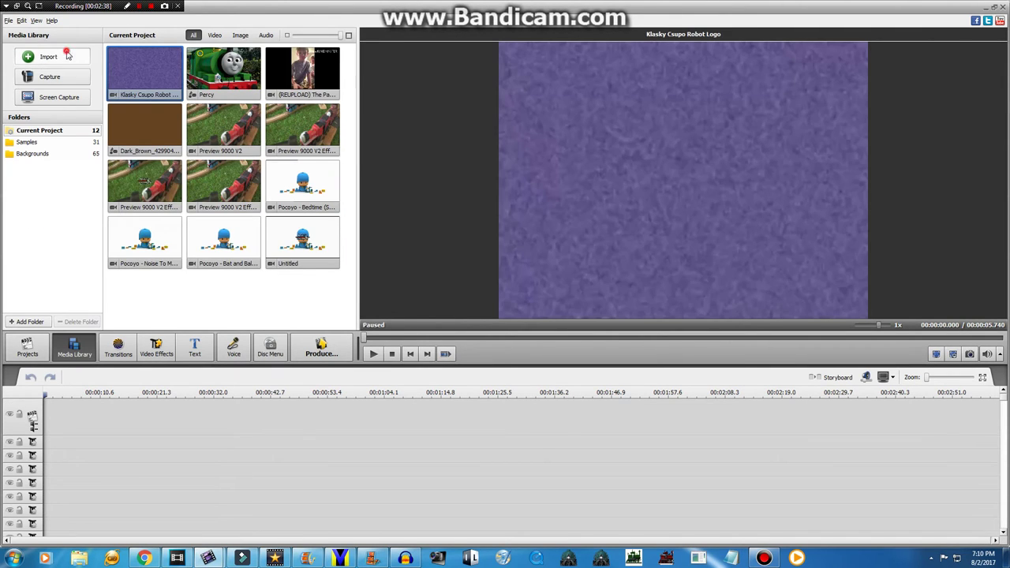
Import the Smurf audio file from the Audacity folder in Program Files (x86) on drive C into the media library
left_click(68, 56)
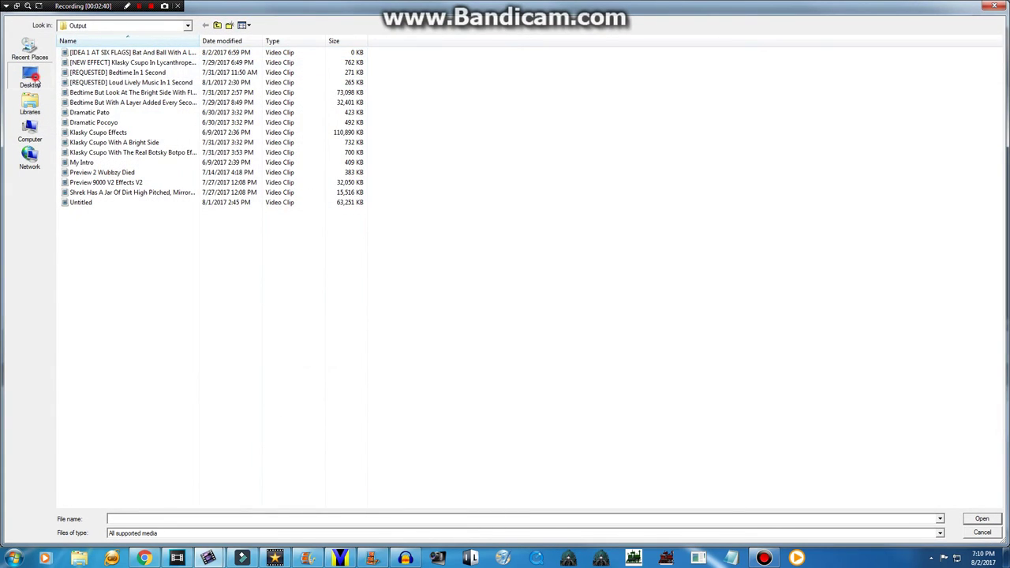
left_click(30, 76)
left_click(30, 51)
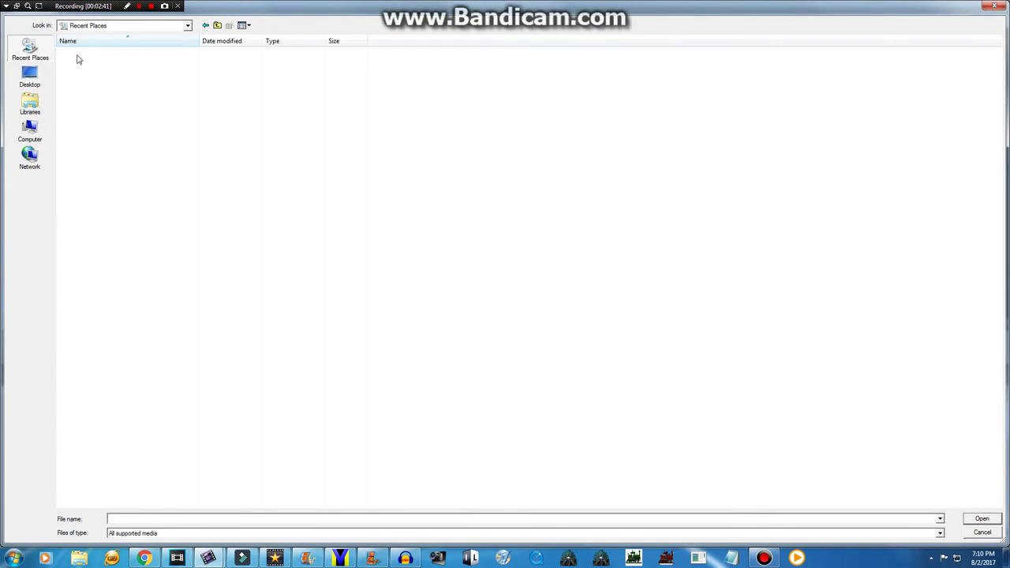
left_click(30, 104)
left_click(30, 130)
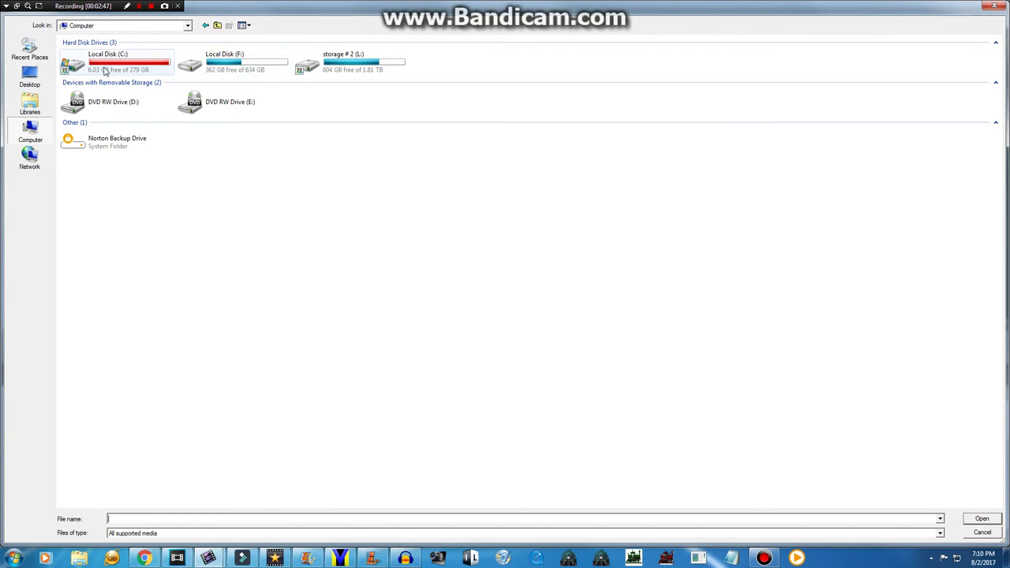
double_click(119, 63)
double_click(91, 102)
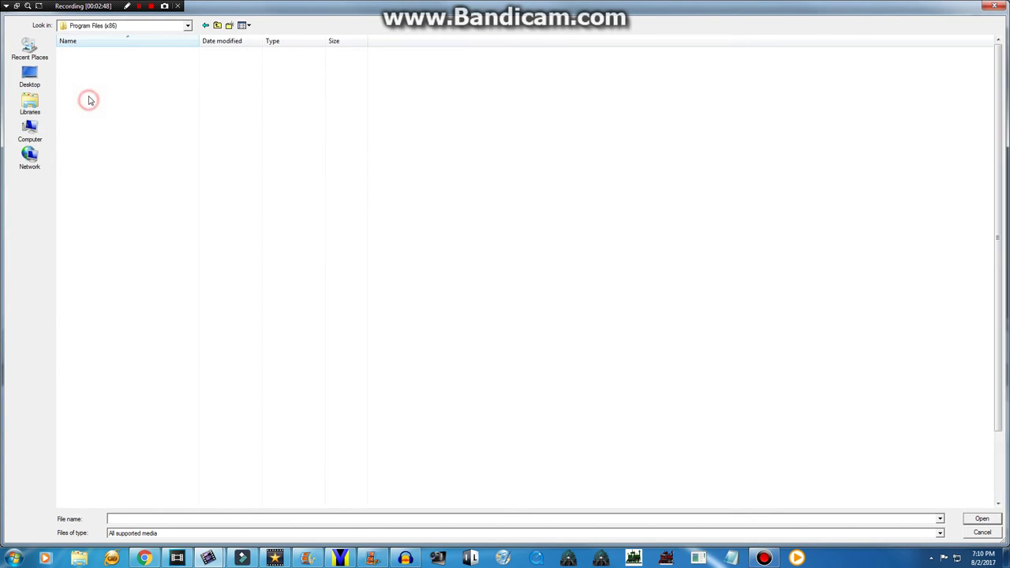
double_click(87, 101)
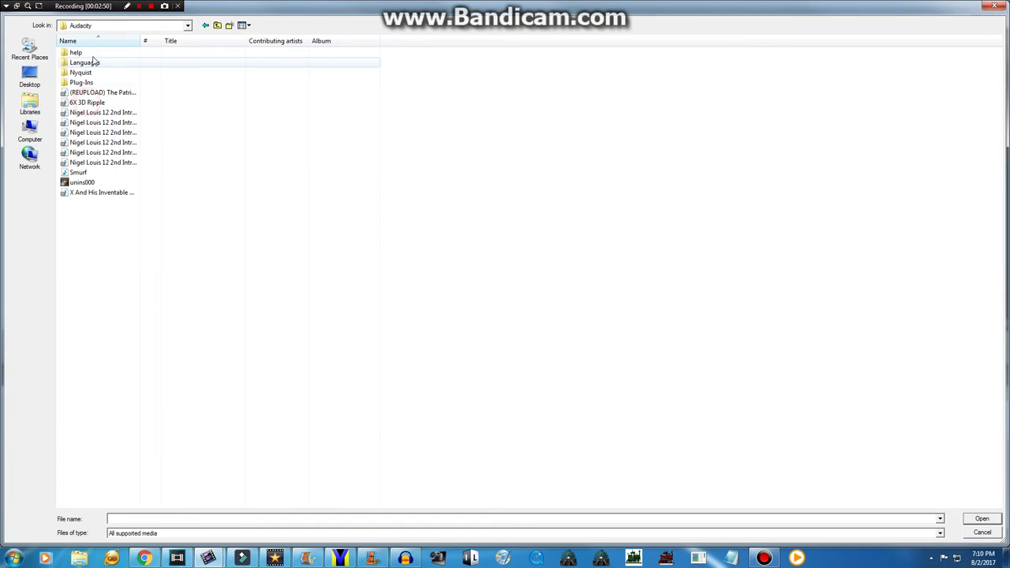
double_click(78, 172)
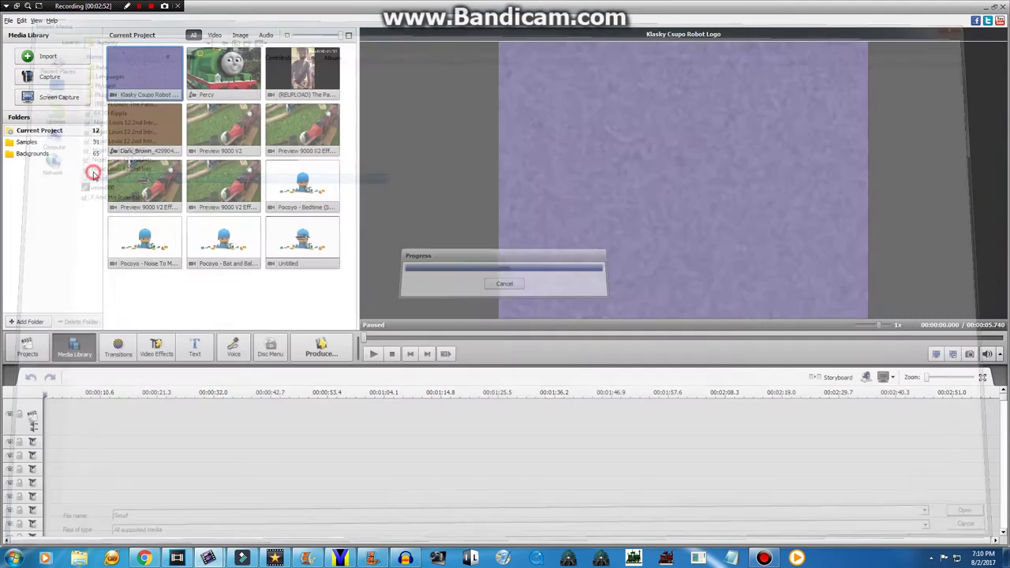
Place the Klasky Csupo Robot Logo clip at the start of the main video track and open its color correction settings
left_click_drag(170, 94, 49, 418)
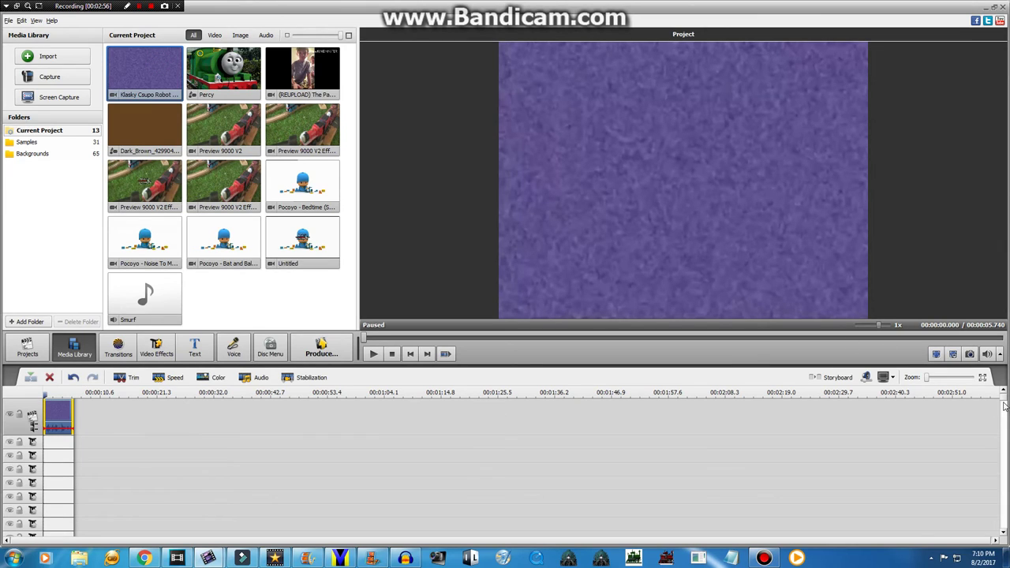
left_click_drag(1005, 406, 1007, 427)
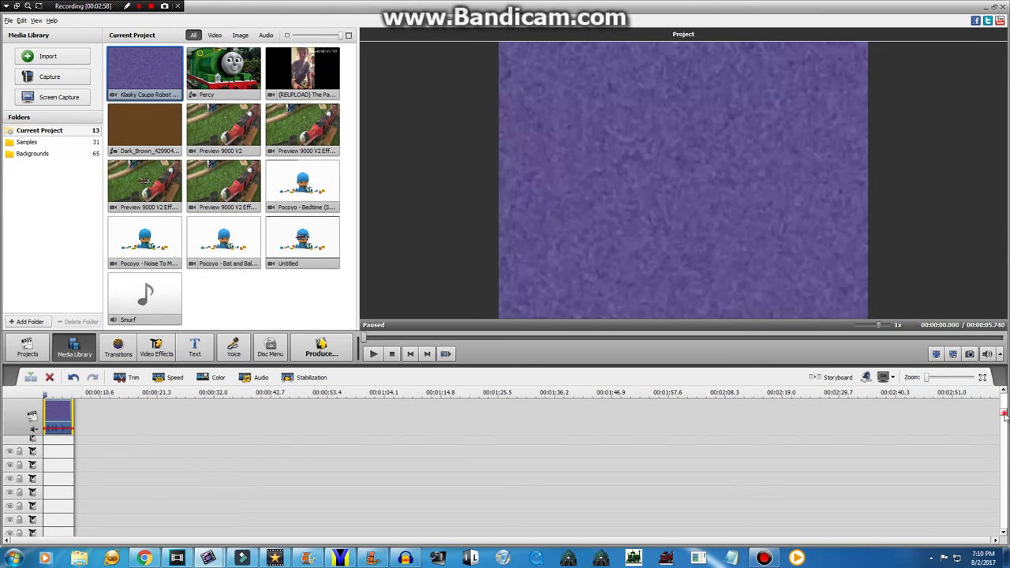
right_click(47, 417)
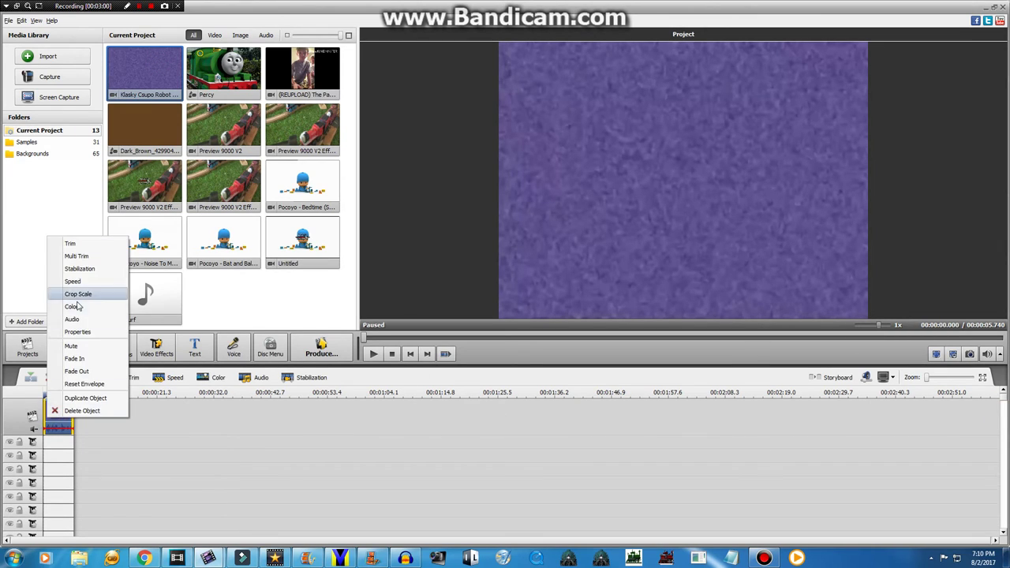
left_click(76, 307)
Switch to the browser and check the character colors in the Smurf Pocoyo Opening video on YouTube, then rewind it to the start
key("alt+Tab")
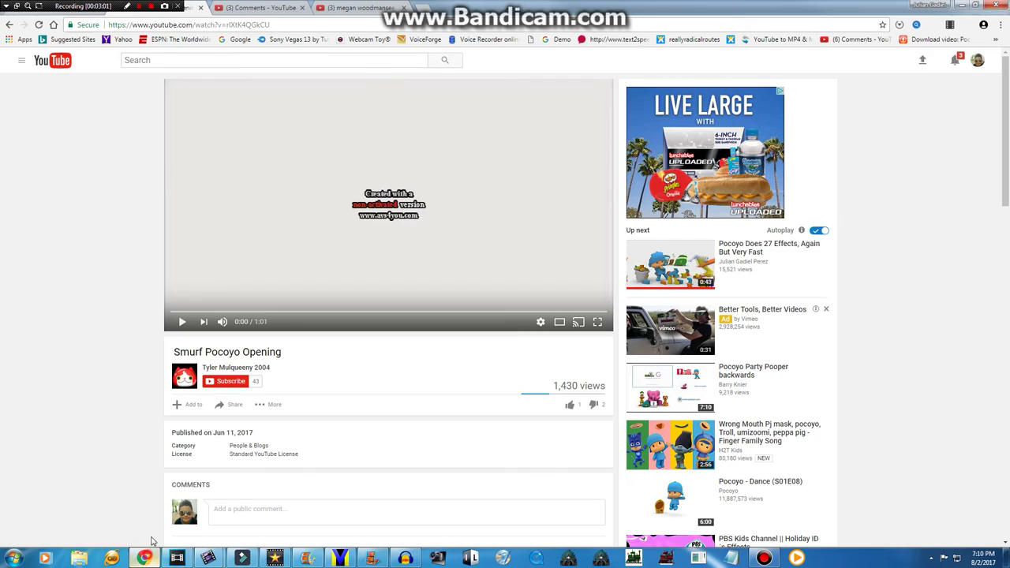
left_click(201, 313)
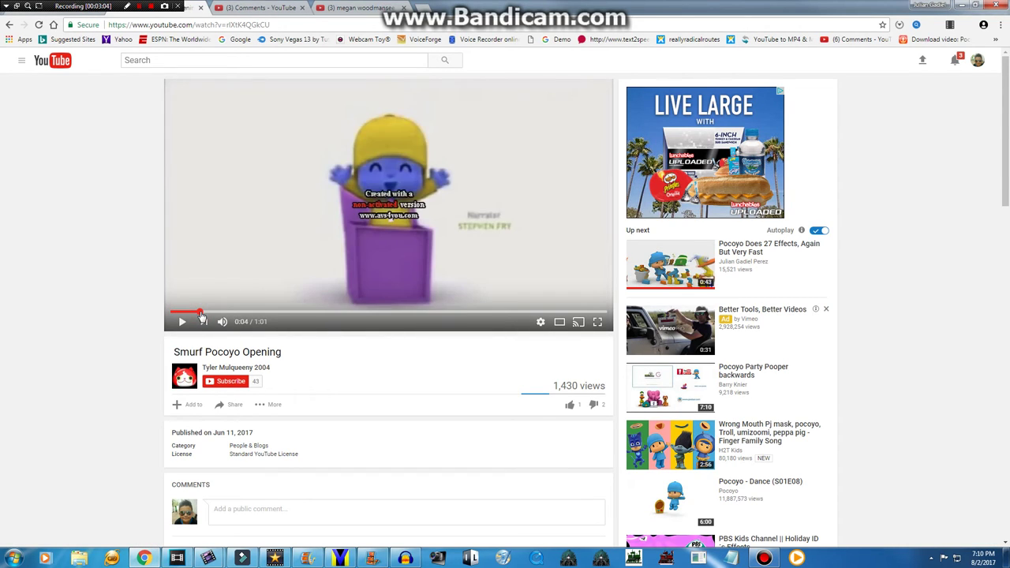
left_click_drag(193, 314, 169, 315)
Return to the AVS Video Editor color correction, shift the clip's hue so the purple background turns green, and apply it
right_click(178, 558)
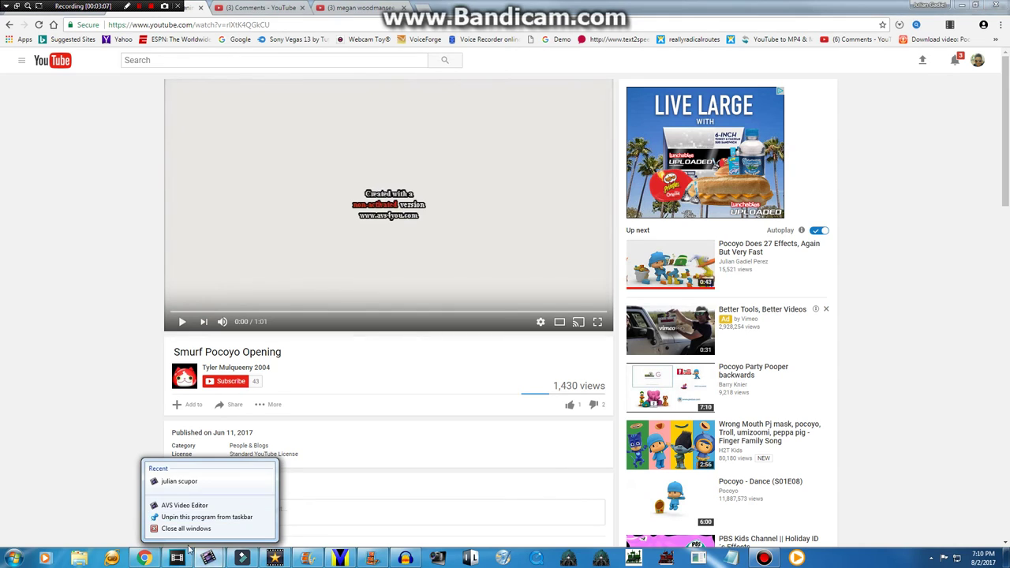
left_click(178, 558)
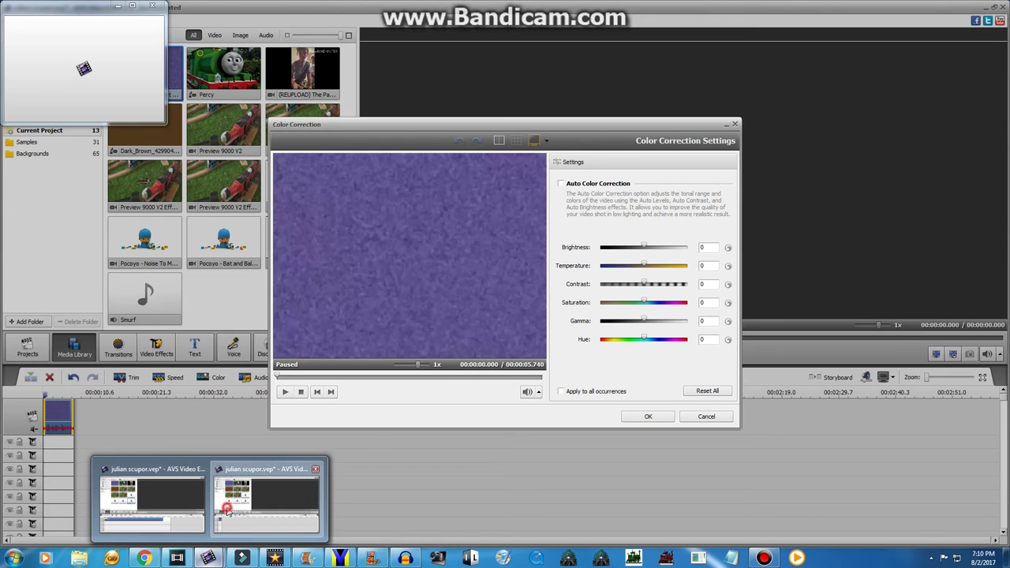
left_click(225, 509)
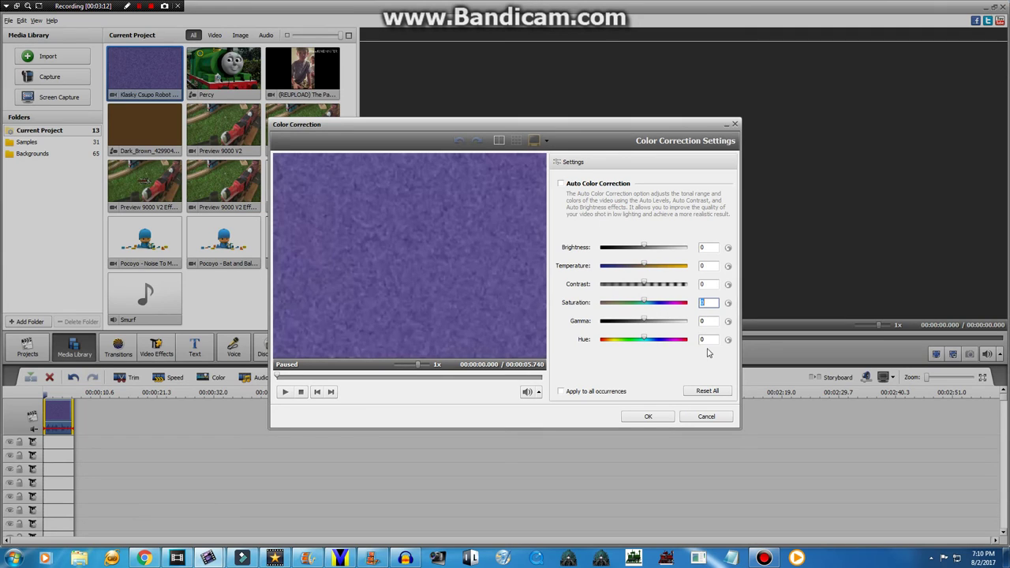
double_click(709, 340)
left_click(648, 417)
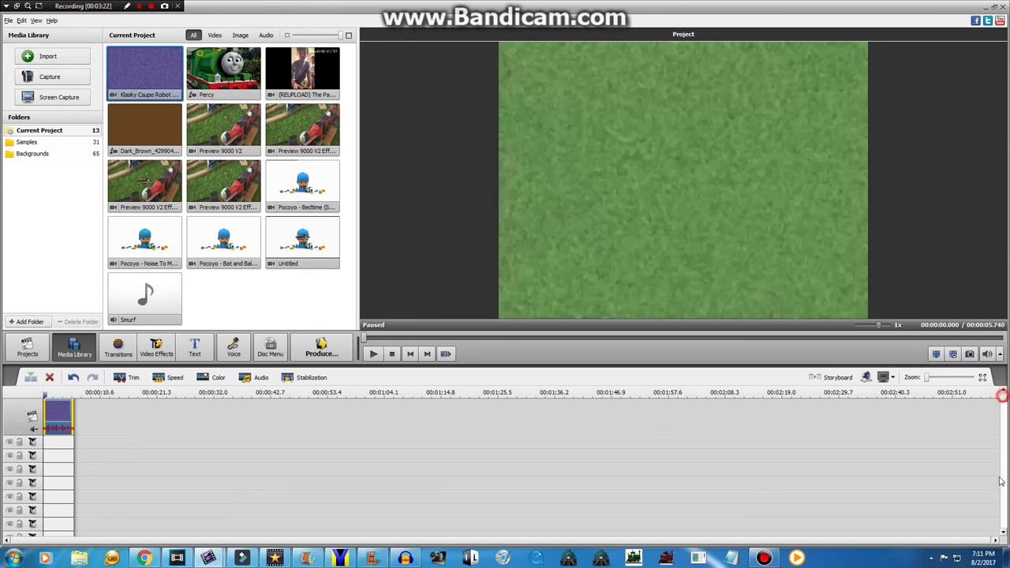
Place the Smurf audio on the audio track under the logo clip, trimmed to the clip's end, and play the project
right_click(58, 404)
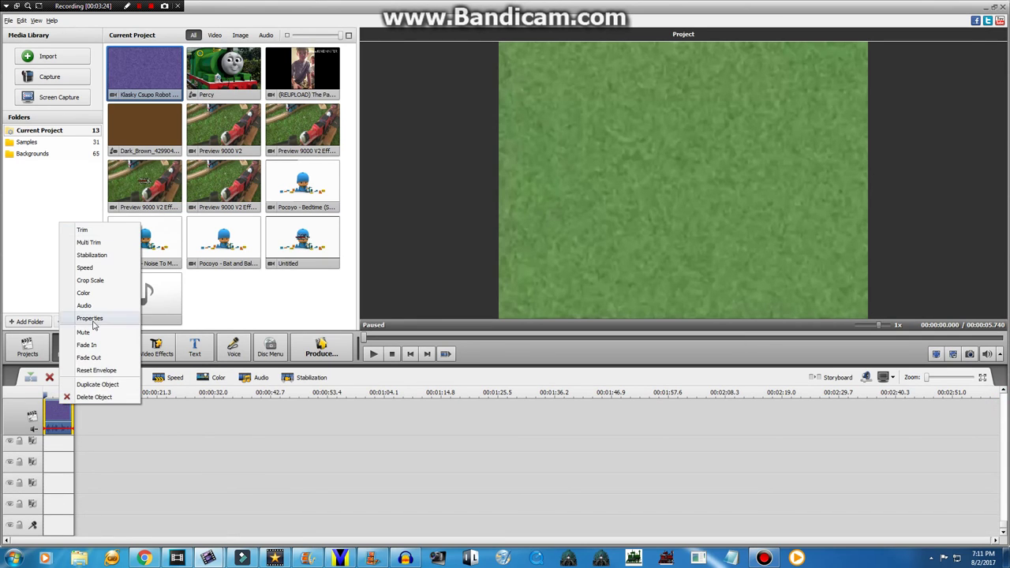
left_click_drag(145, 299, 47, 509)
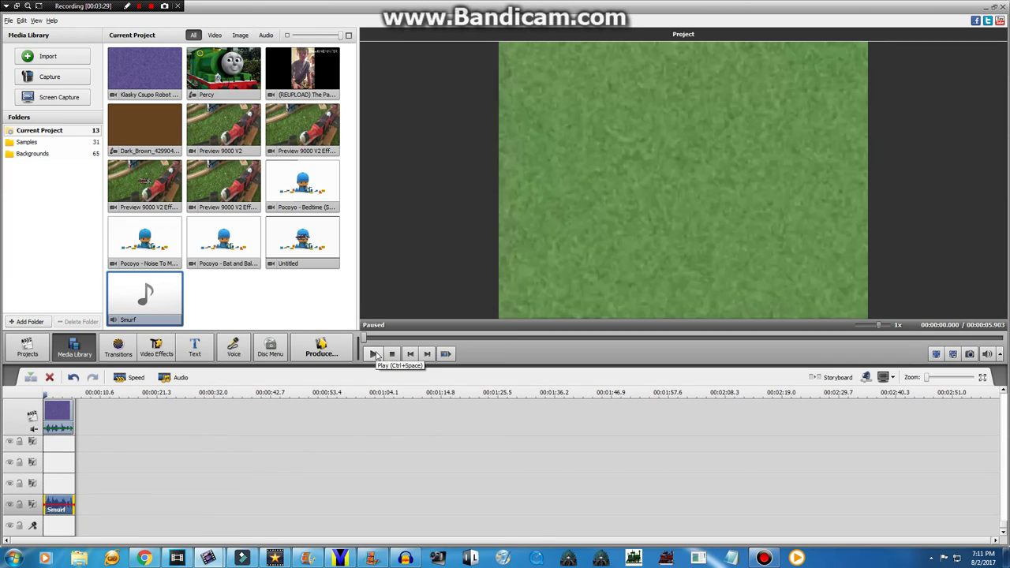
left_click(72, 509)
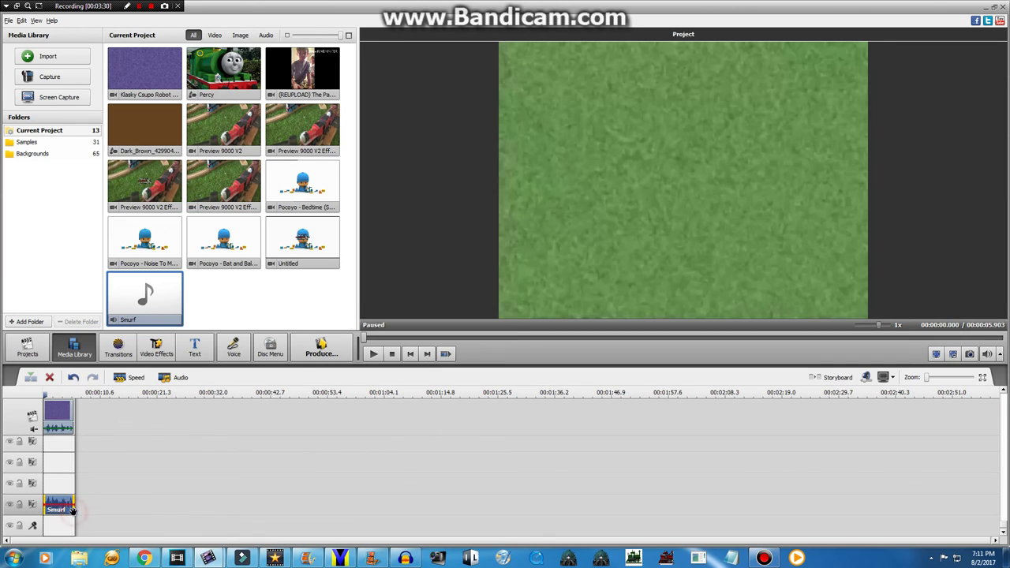
left_click(375, 353)
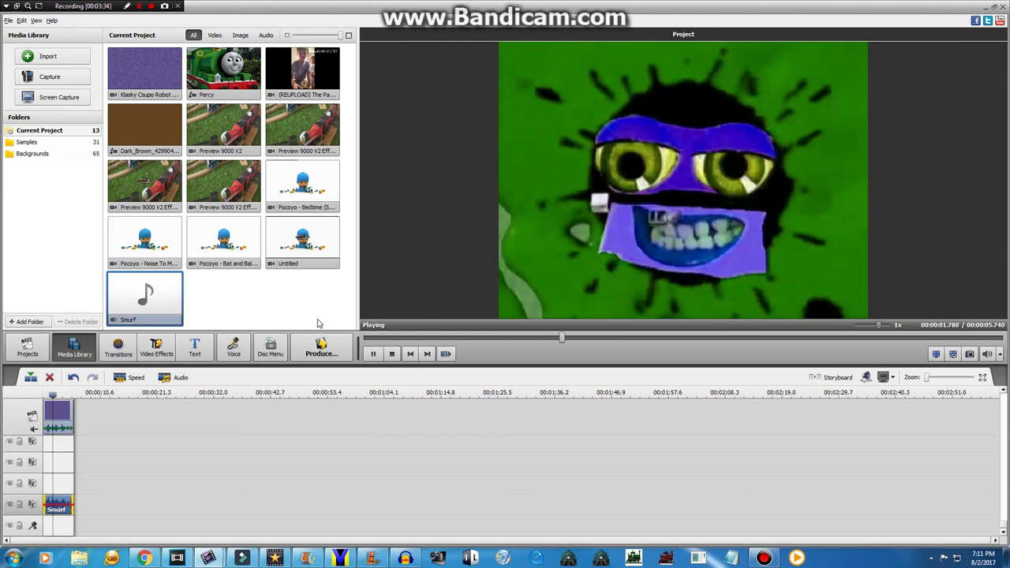